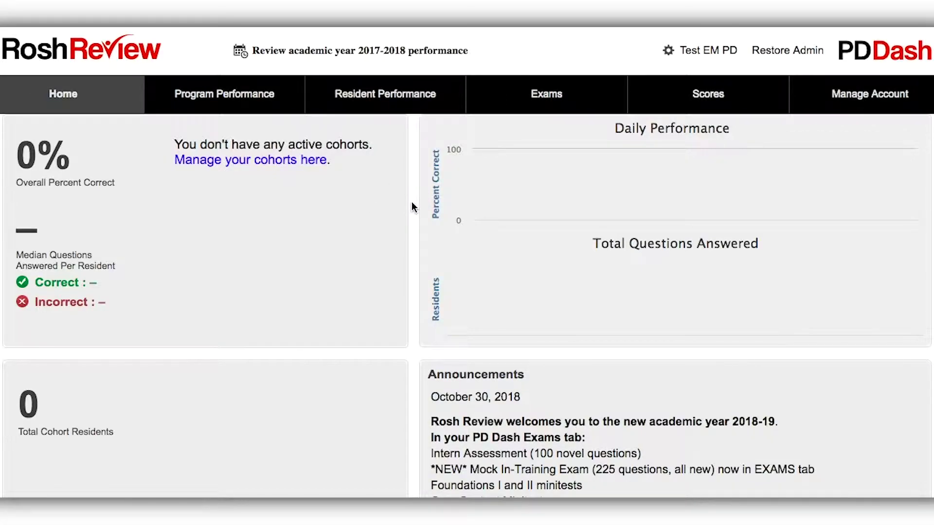
Open the Exams page and look through the assigned and available exams.
{"action": "left_click", "coordinate": [521, 99]}
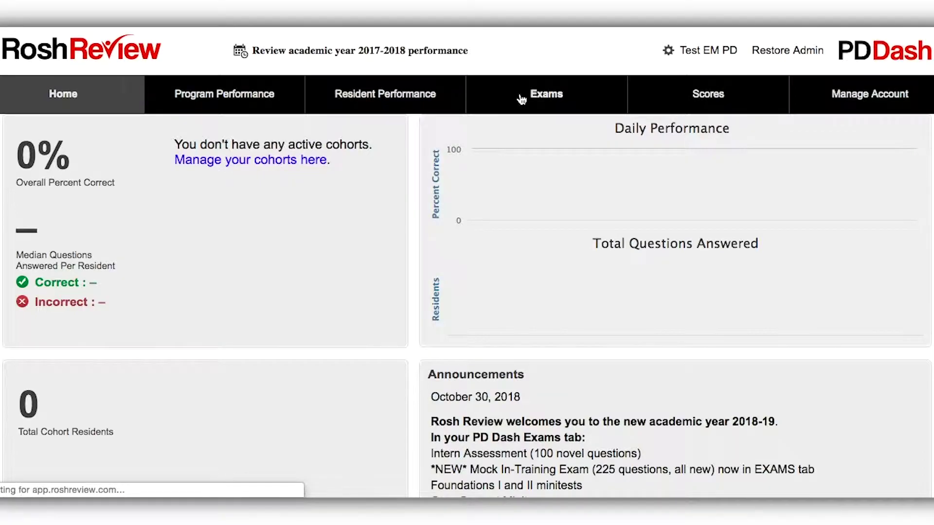
{"action": "scroll", "coordinate": [419, 360], "scroll_direction": "down", "scroll_amount": 3}
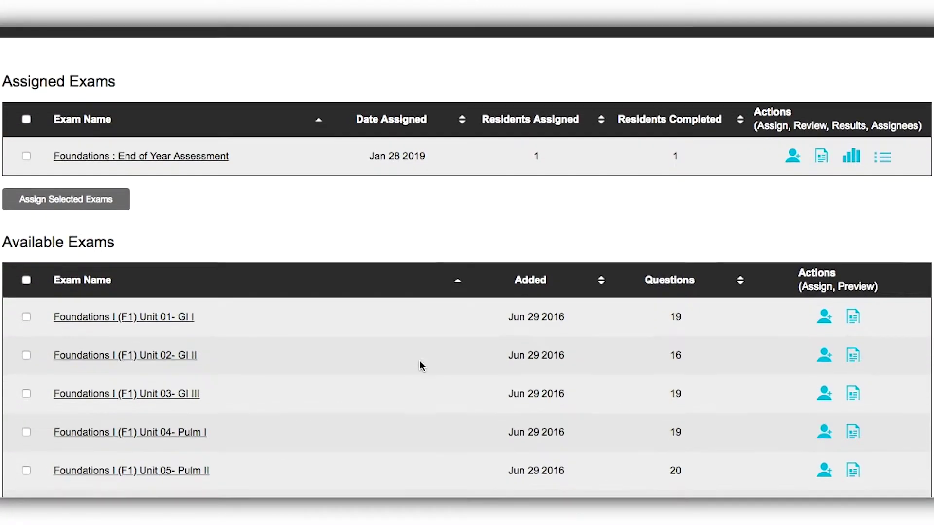
{"action": "scroll", "coordinate": [368, 371], "scroll_direction": "down", "scroll_amount": 6}
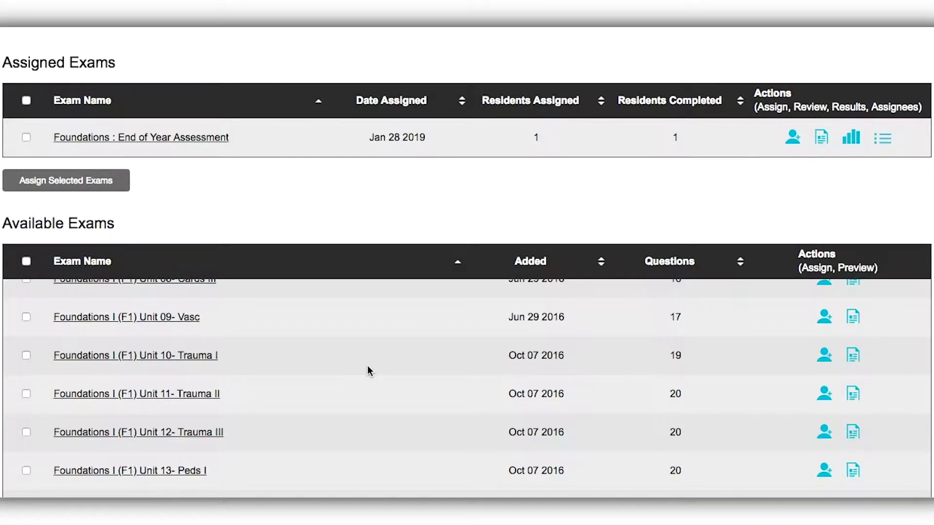
{"action": "scroll", "coordinate": [368, 366], "scroll_direction": "up", "scroll_amount": 10}
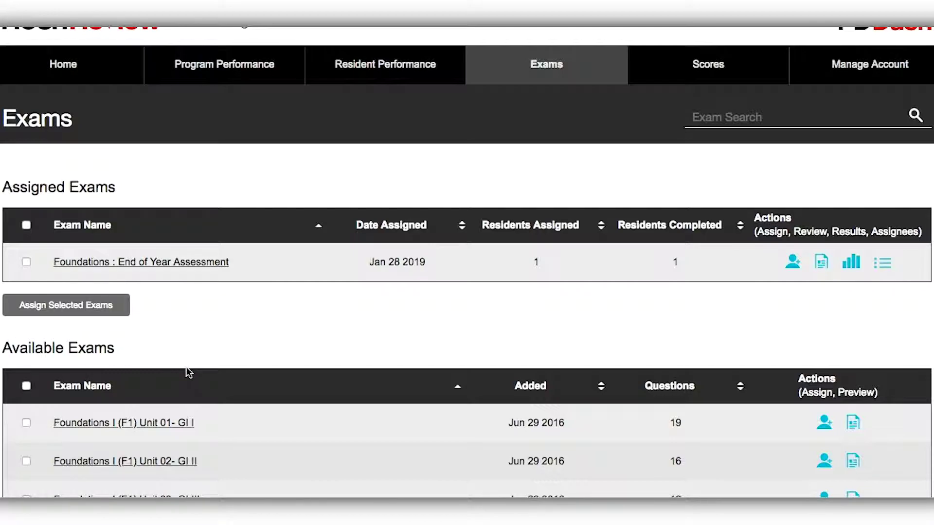
Sort the available exams by exam name in descending order.
{"action": "left_click", "coordinate": [277, 385]}
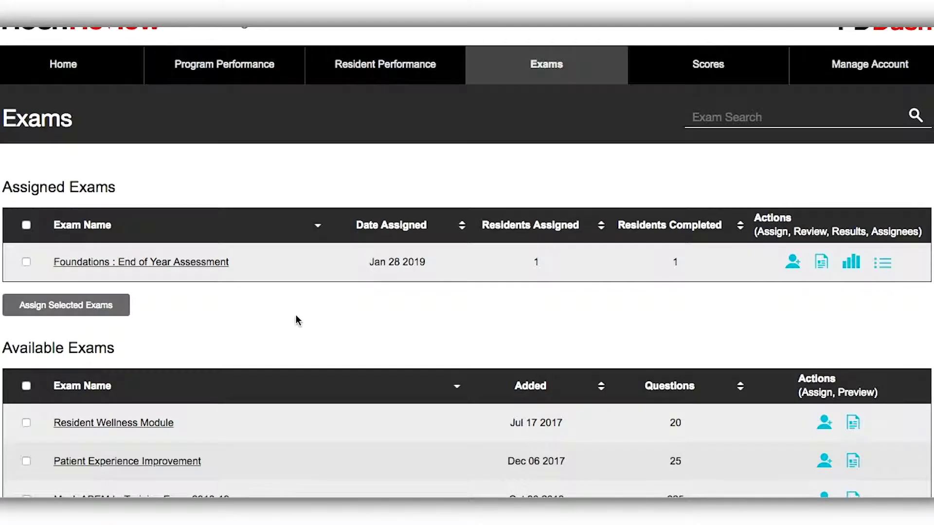
{"action": "scroll", "coordinate": [297, 316], "scroll_direction": "down", "scroll_amount": 1}
{"action": "scroll", "coordinate": [296, 318], "scroll_direction": "down", "scroll_amount": 1}
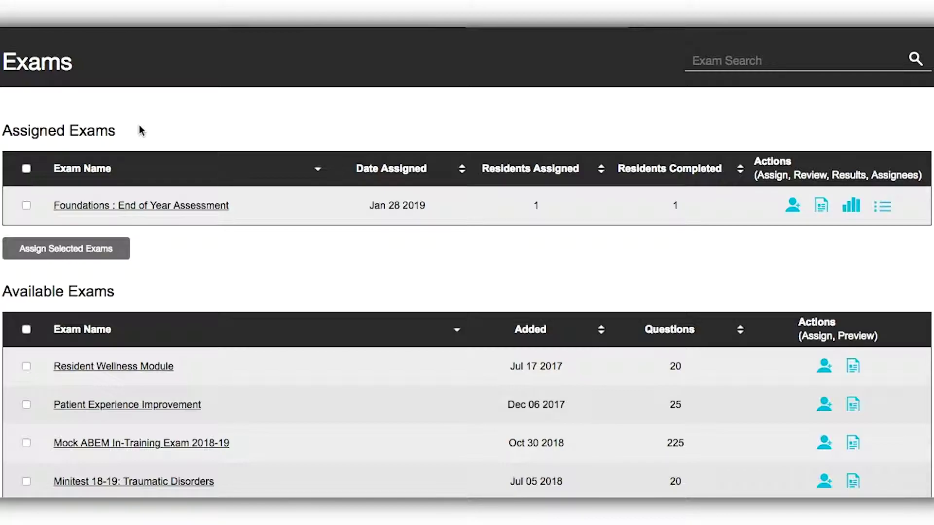
{"action": "scroll", "coordinate": [191, 395], "scroll_direction": "up", "scroll_amount": 3}
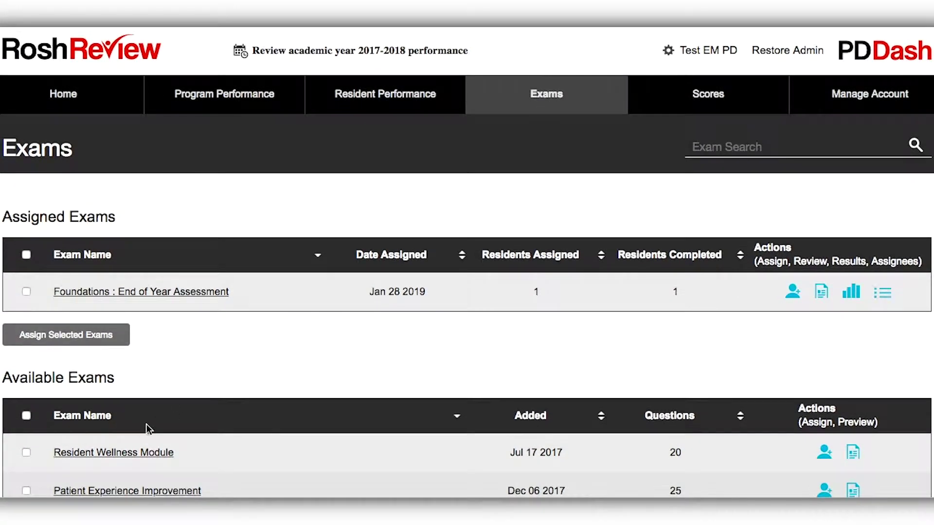
Open the Resident Wellness Module from the available exams to reach its resident assignment options.
{"action": "left_click", "coordinate": [142, 457]}
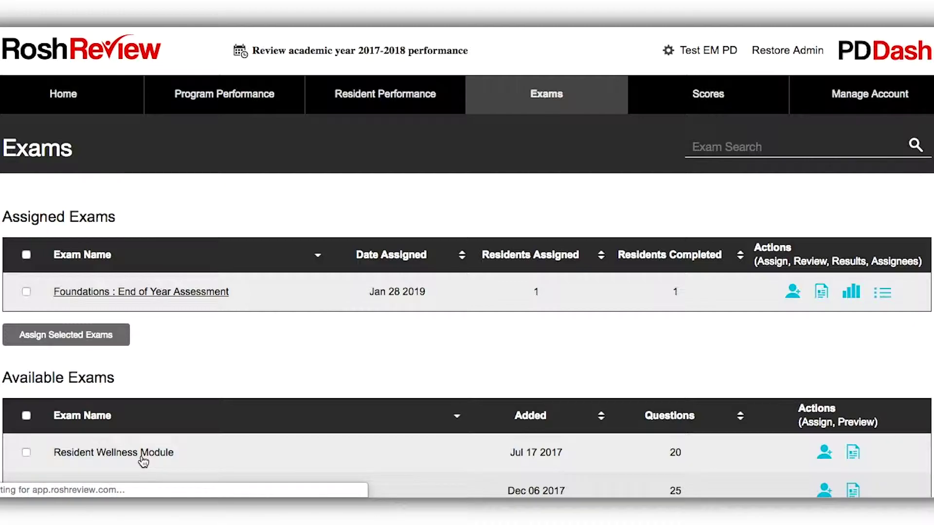
{"action": "scroll", "coordinate": [102, 360], "scroll_direction": "down", "scroll_amount": 2}
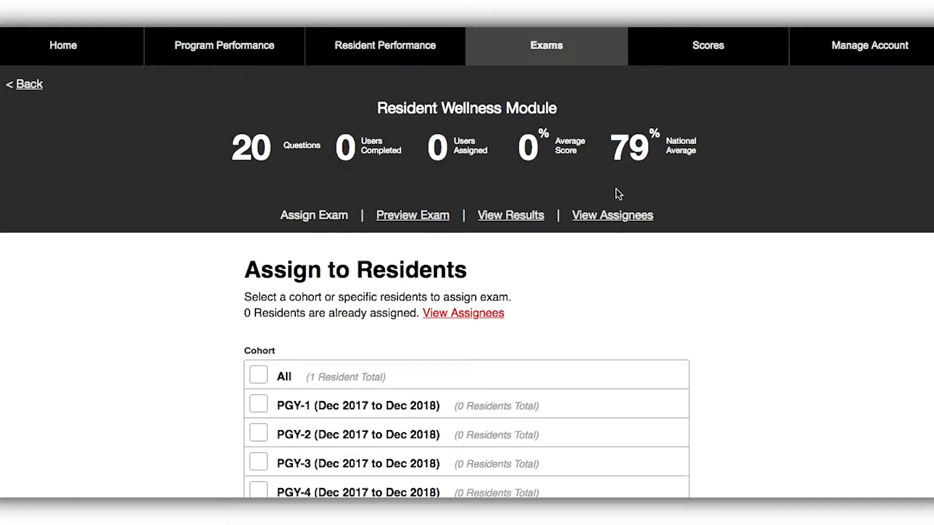
{"action": "scroll", "coordinate": [123, 357], "scroll_direction": "down", "scroll_amount": 1}
{"action": "scroll", "coordinate": [123, 357], "scroll_direction": "down", "scroll_amount": 5}
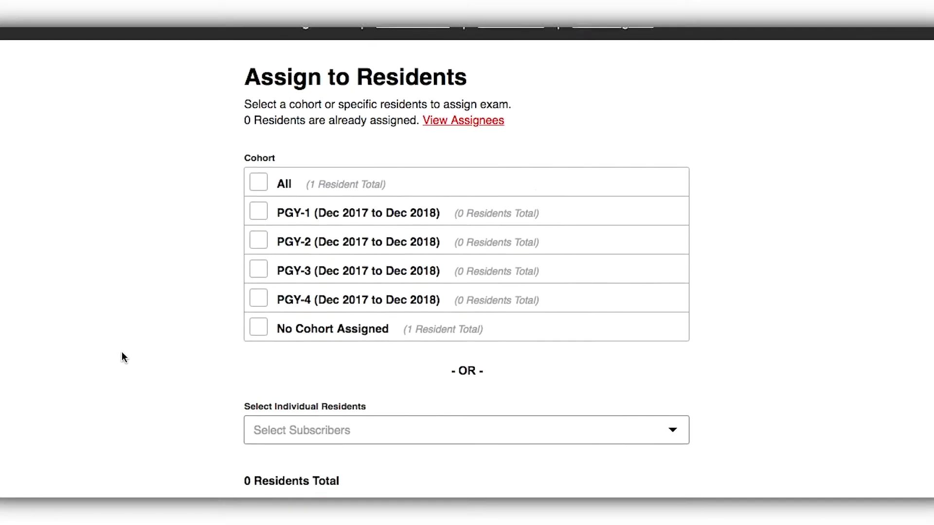
{"action": "scroll", "coordinate": [122, 353], "scroll_direction": "down", "scroll_amount": 1}
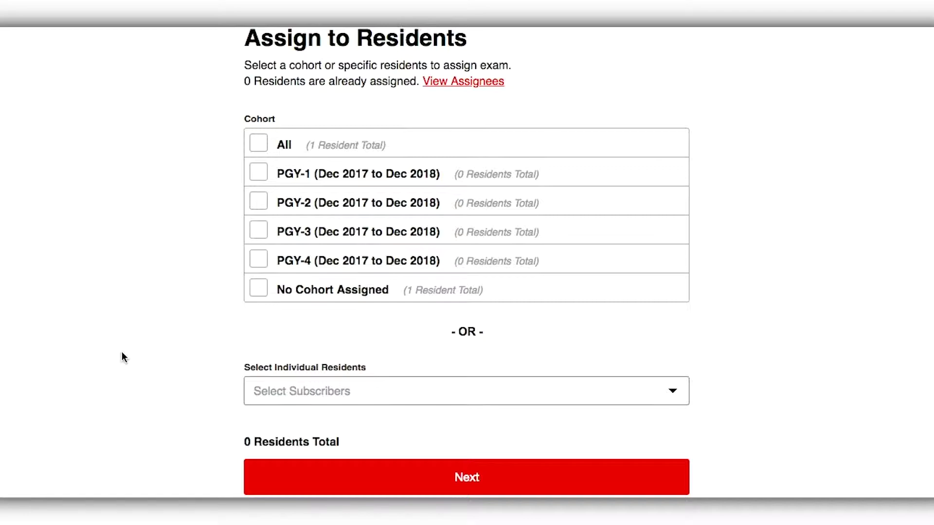
{"action": "double_click", "coordinate": [245, 119]}
{"action": "left_click", "coordinate": [261, 154]}
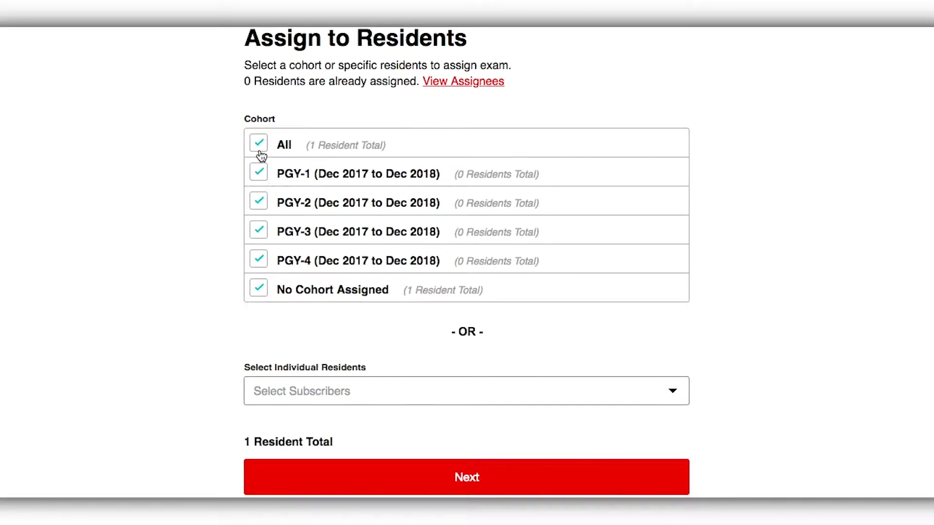
{"action": "left_click", "coordinate": [261, 154]}
{"action": "left_click", "coordinate": [260, 200]}
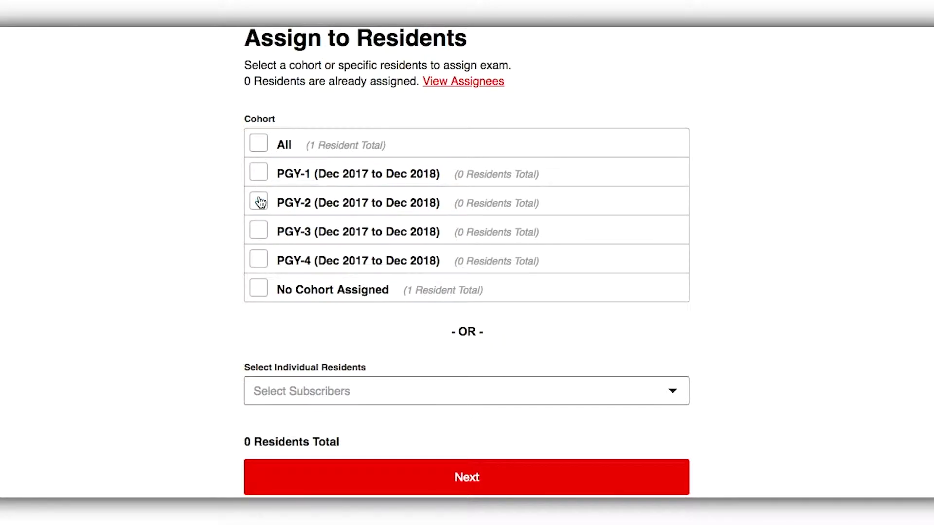
Choose the listed individual resident as the exam's assignee and continue to the exam customization.
{"action": "left_click", "coordinate": [377, 395]}
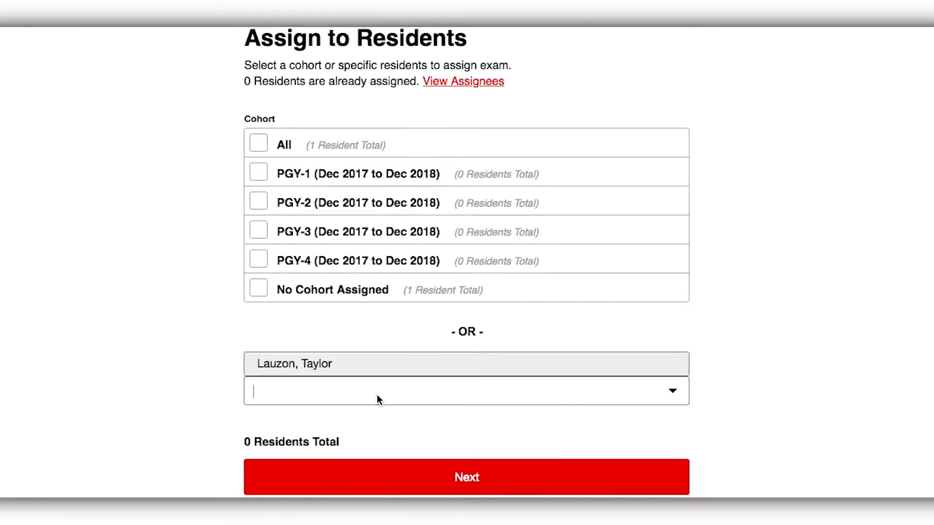
{"action": "left_click", "coordinate": [319, 364]}
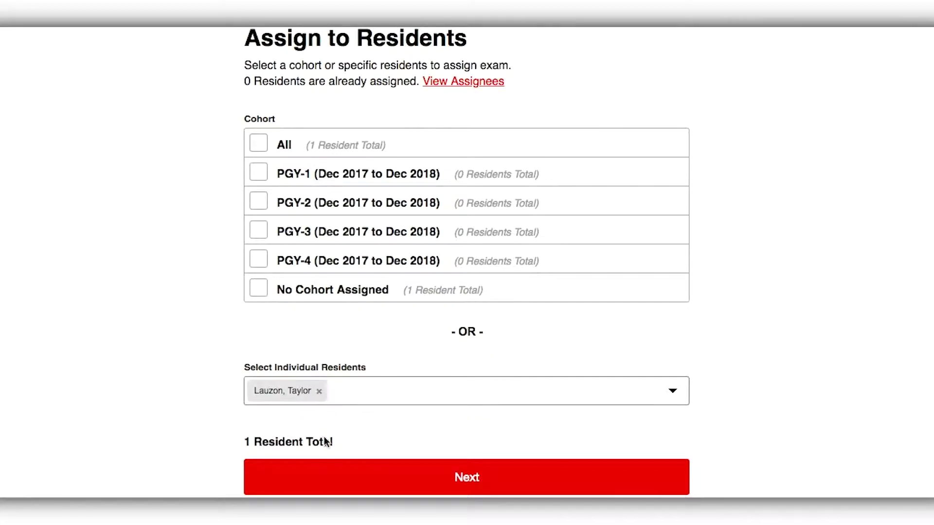
{"action": "left_click", "coordinate": [339, 480]}
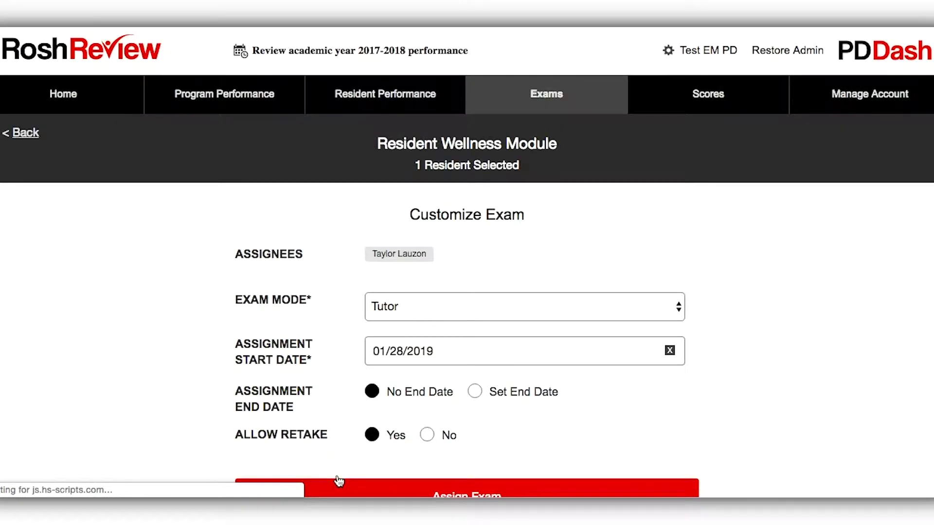
Set the exam mode to Test and the time mode to Timed.
{"action": "scroll", "coordinate": [163, 410], "scroll_direction": "down", "scroll_amount": 2}
{"action": "scroll", "coordinate": [162, 407], "scroll_direction": "down", "scroll_amount": 1}
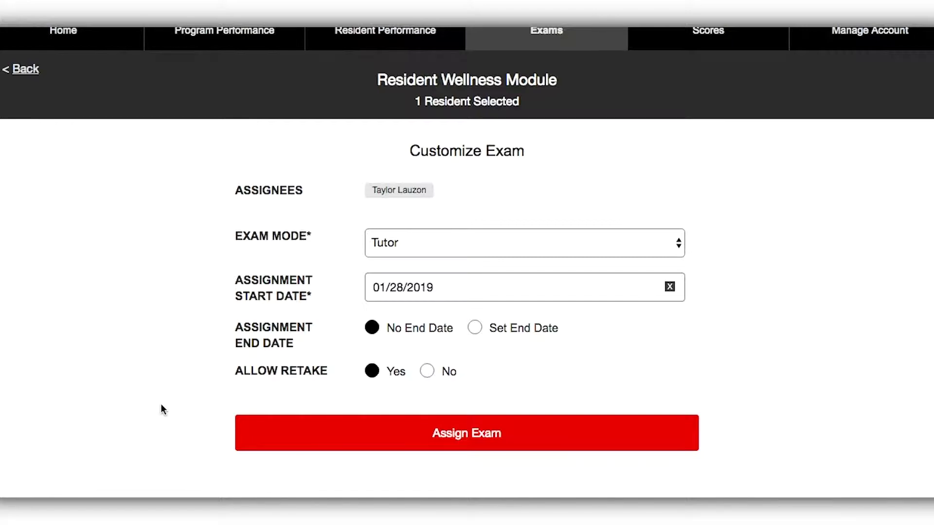
{"action": "left_click", "coordinate": [434, 247]}
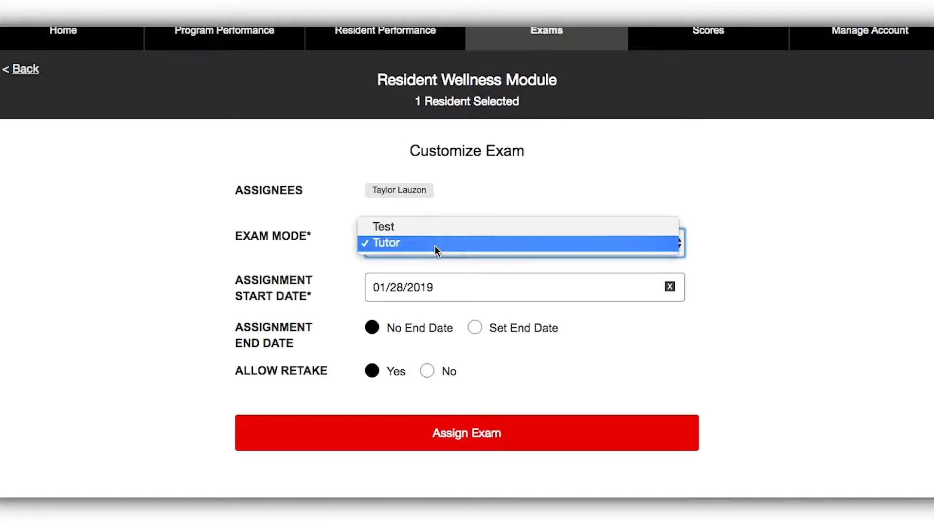
{"action": "left_click", "coordinate": [330, 249]}
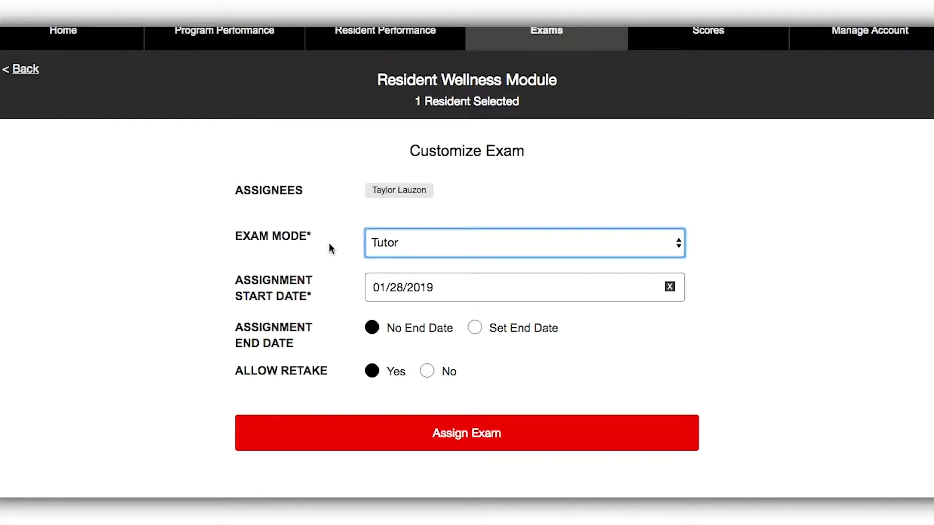
{"action": "left_click", "coordinate": [426, 235]}
{"action": "left_click", "coordinate": [402, 226]}
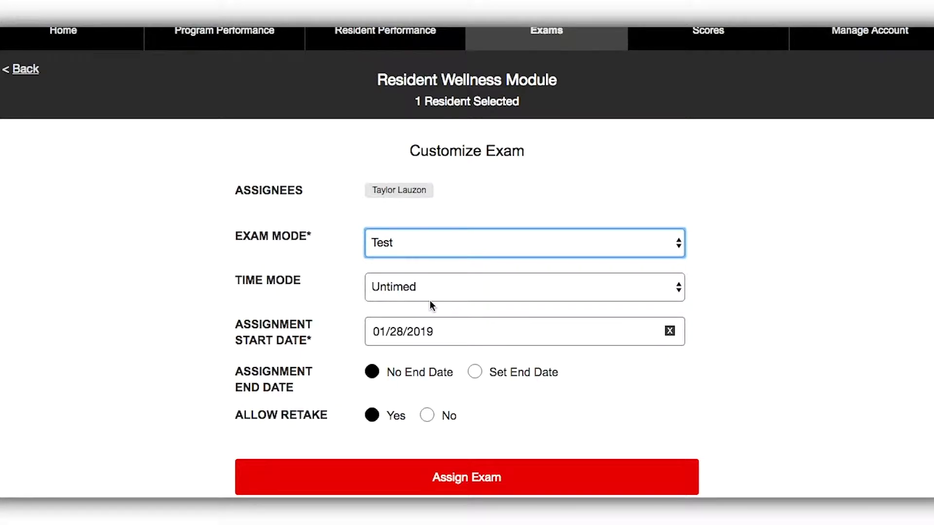
{"action": "left_click", "coordinate": [429, 280]}
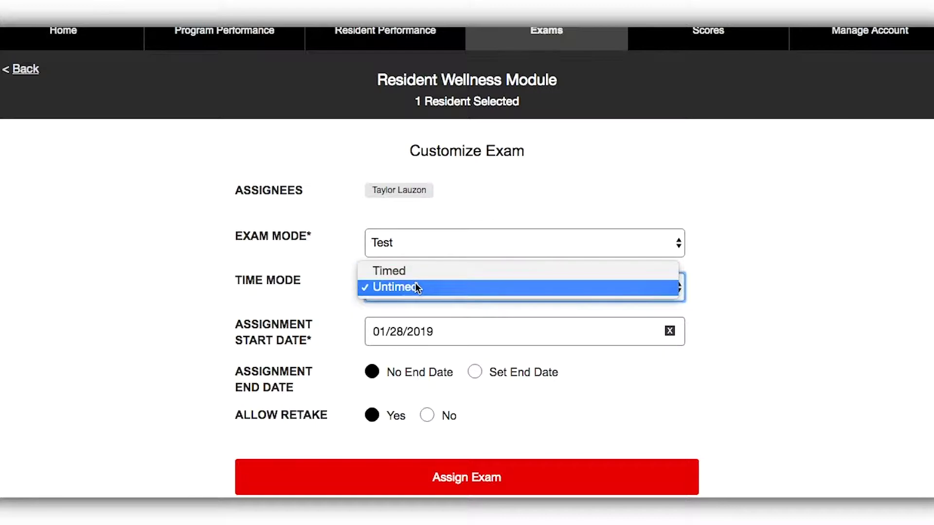
{"action": "left_click", "coordinate": [410, 270]}
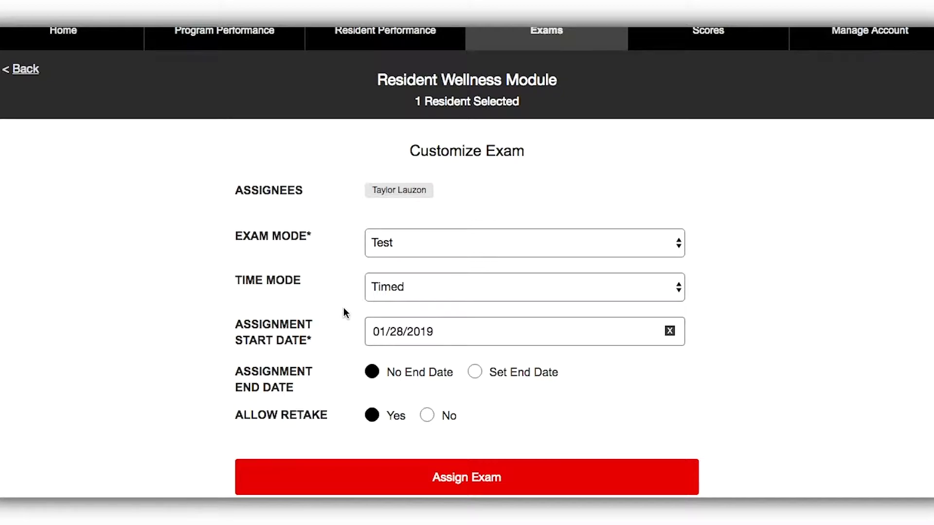
{"action": "scroll", "coordinate": [343, 313], "scroll_direction": "down", "scroll_amount": 3}
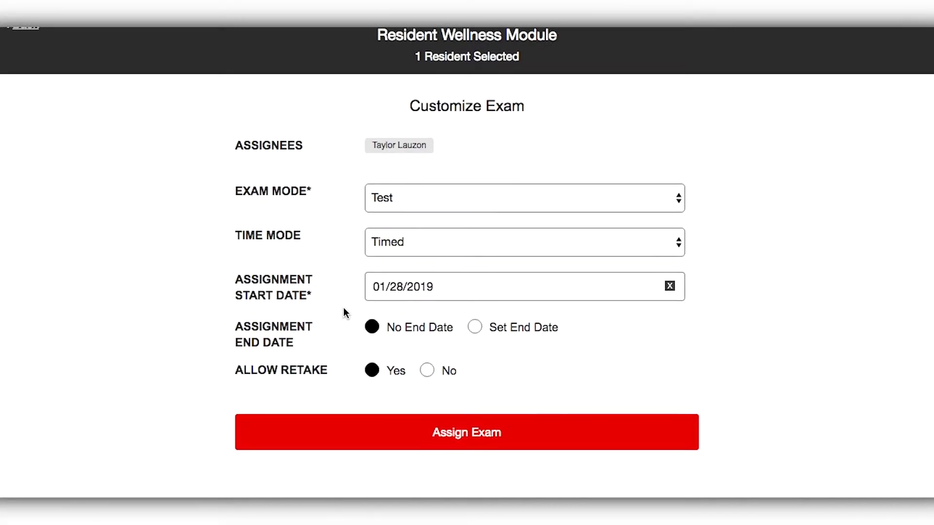
{"action": "left_click", "coordinate": [472, 293]}
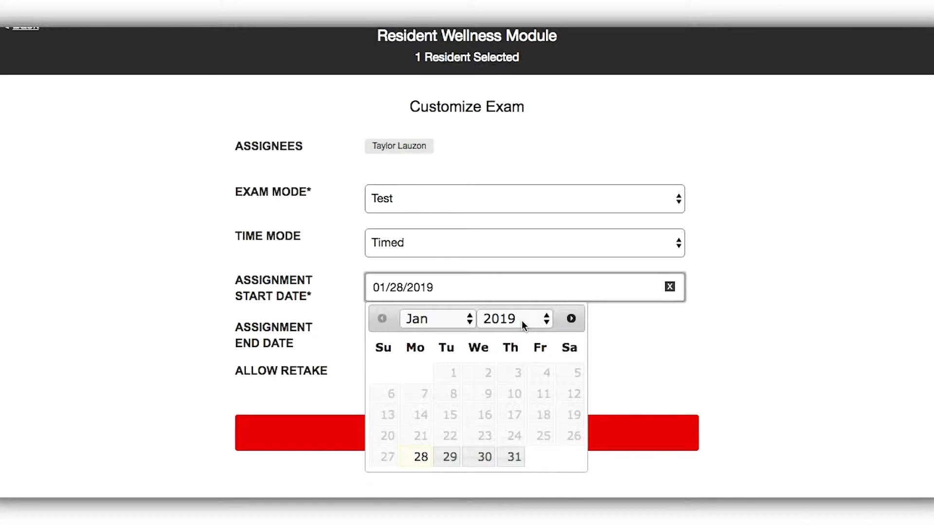
{"action": "left_click", "coordinate": [447, 320]}
{"action": "left_click", "coordinate": [416, 336]}
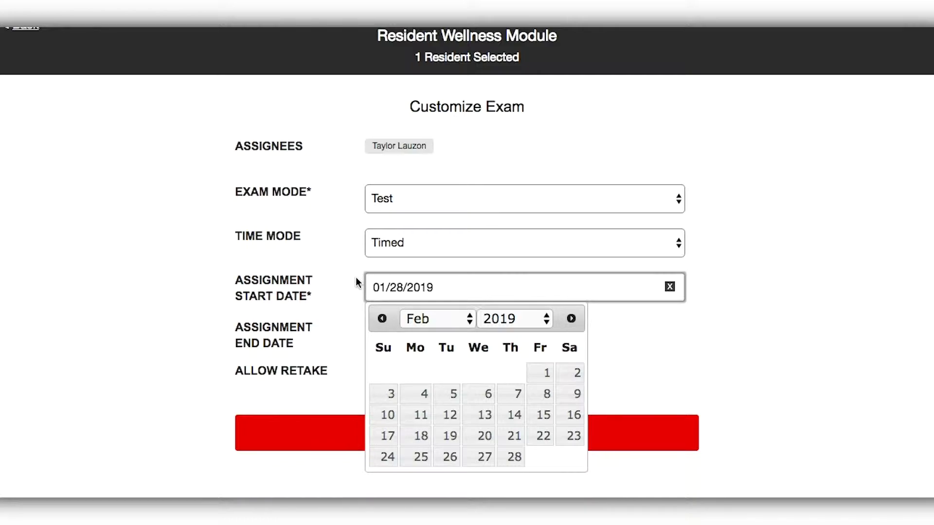
{"action": "left_click", "coordinate": [336, 281]}
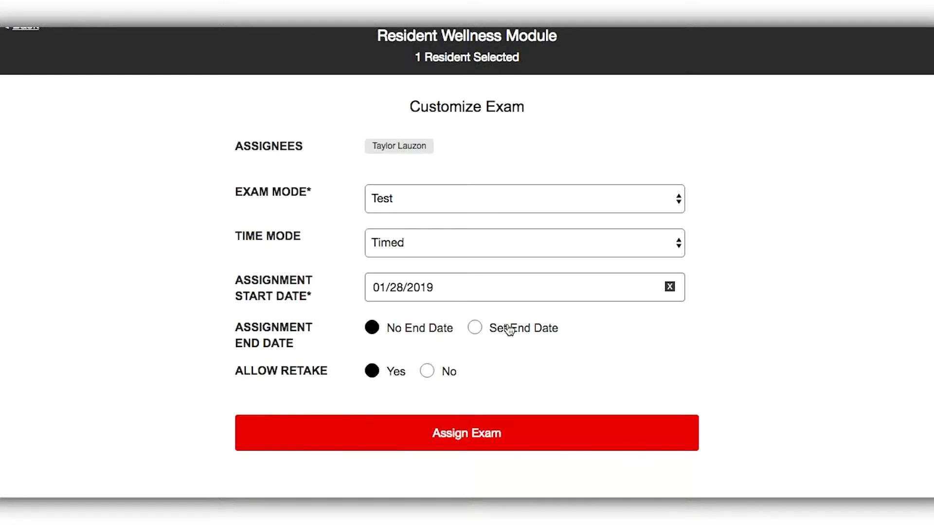
Give the assignment an end date of 02/28/2019.
{"action": "left_click", "coordinate": [480, 330]}
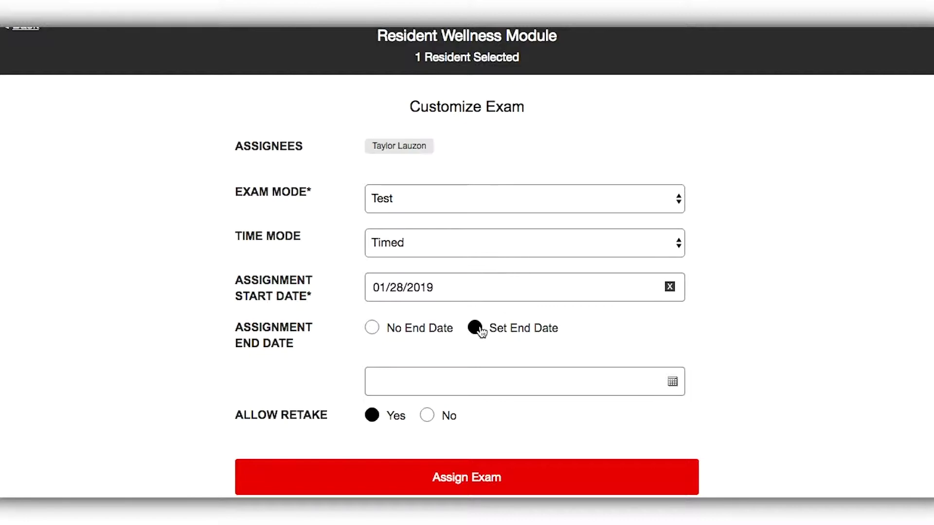
{"action": "left_click", "coordinate": [483, 379]}
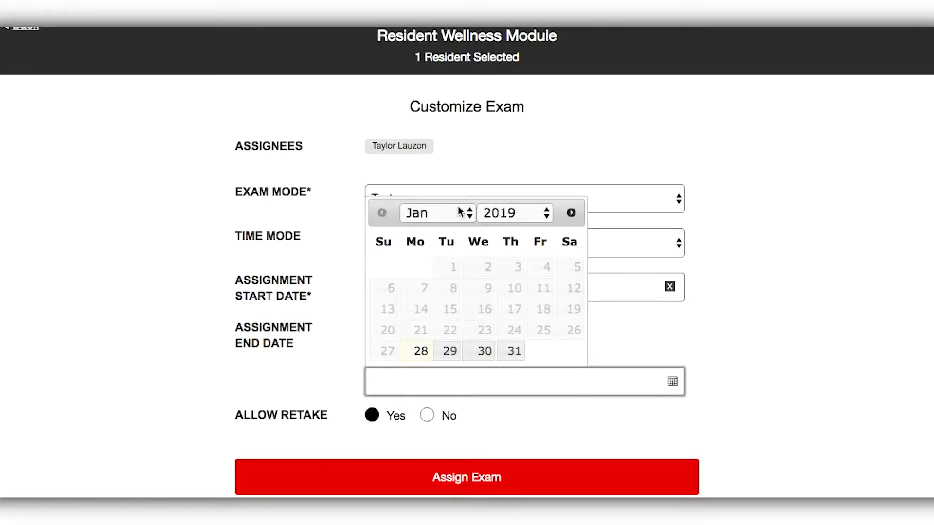
{"action": "left_click", "coordinate": [445, 219]}
{"action": "left_click", "coordinate": [441, 226]}
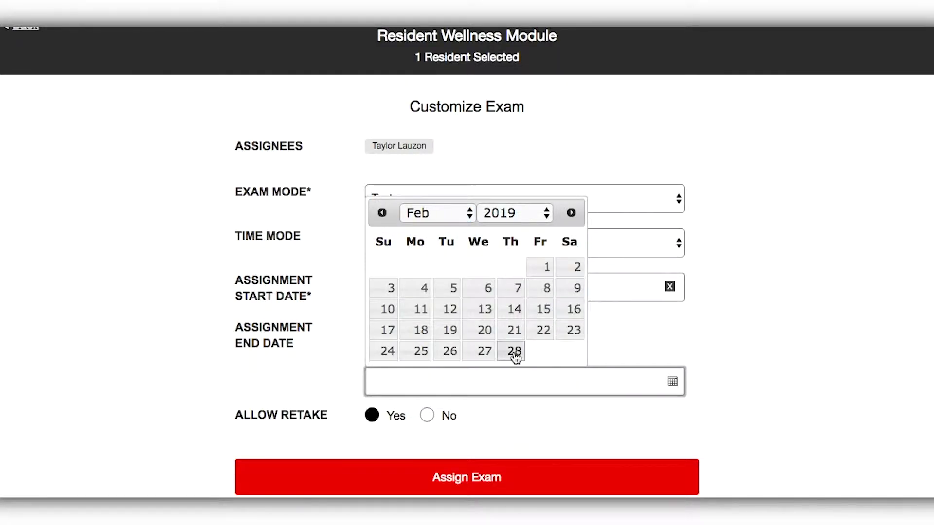
{"action": "left_click", "coordinate": [514, 357]}
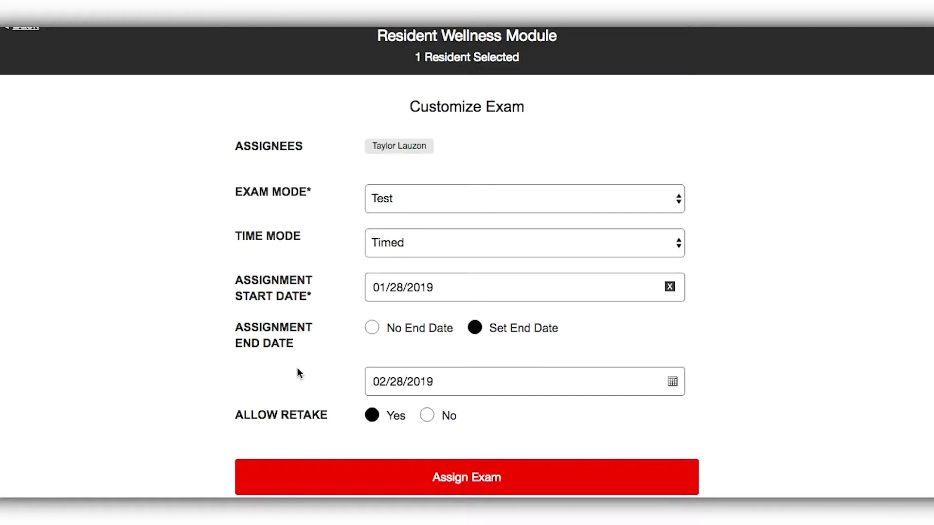
Disallow retakes and assign the Resident Wellness Module to the selected resident.
{"action": "scroll", "coordinate": [297, 368], "scroll_direction": "down", "scroll_amount": 2}
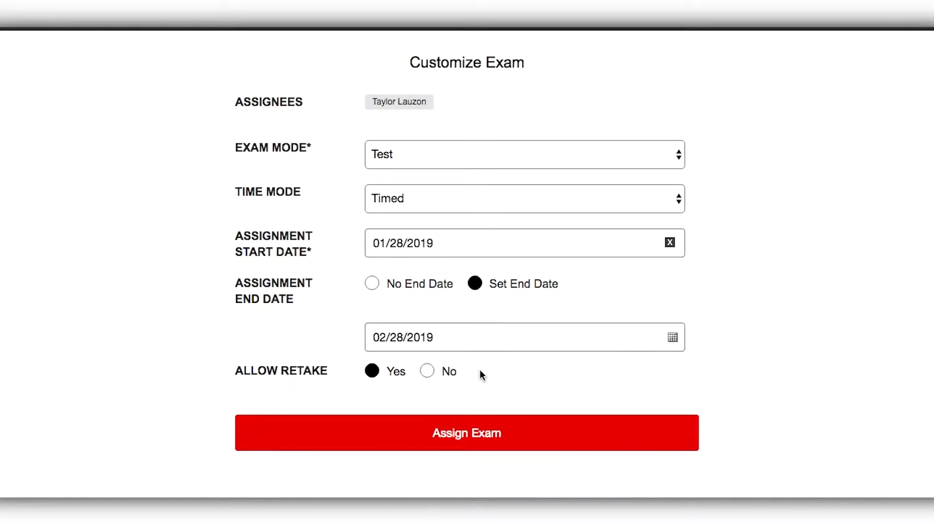
{"action": "left_click", "coordinate": [433, 374]}
{"action": "left_click", "coordinate": [378, 372]}
{"action": "left_click", "coordinate": [435, 374]}
{"action": "left_click", "coordinate": [408, 431]}
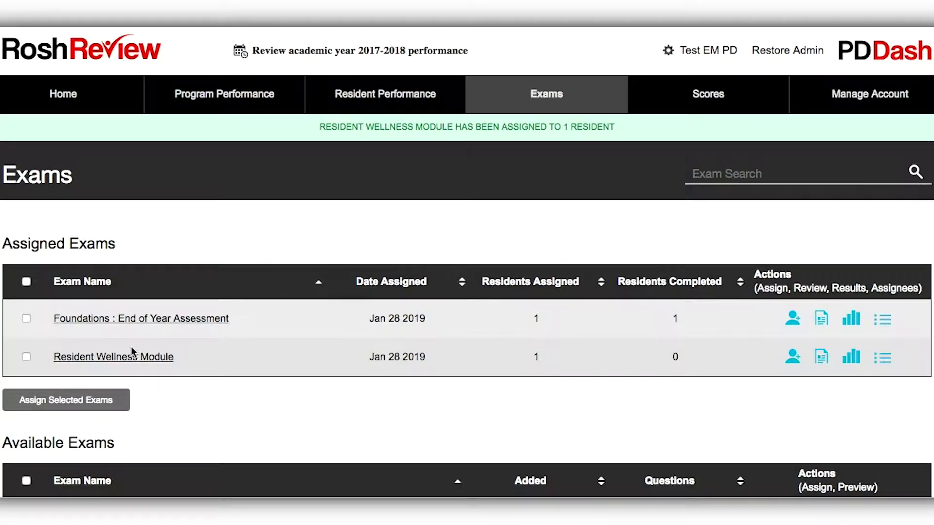
Open the assigned Resident Wellness Module and check the resident listed among its assignees.
{"action": "left_click", "coordinate": [128, 360]}
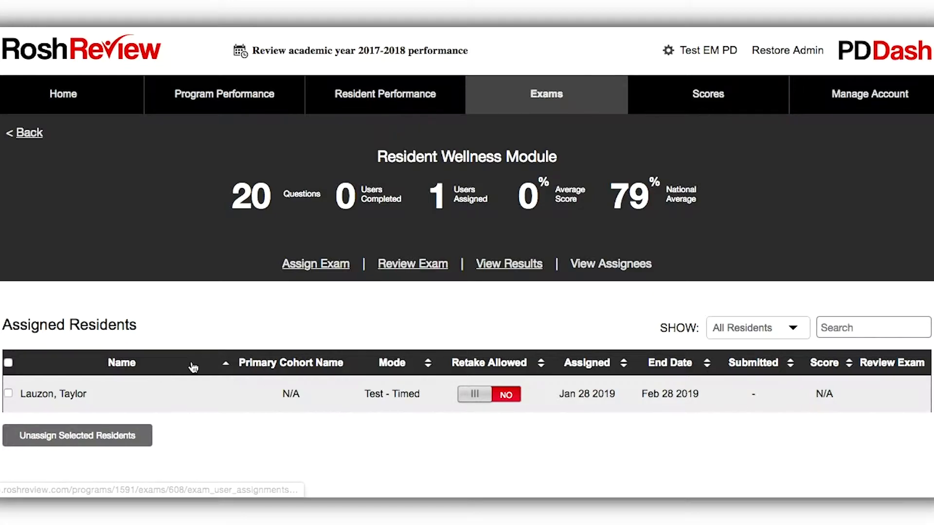
{"action": "left_click", "coordinate": [24, 395]}
{"action": "left_click_drag", "start_coordinate": [24, 396], "coordinate": [102, 393]}
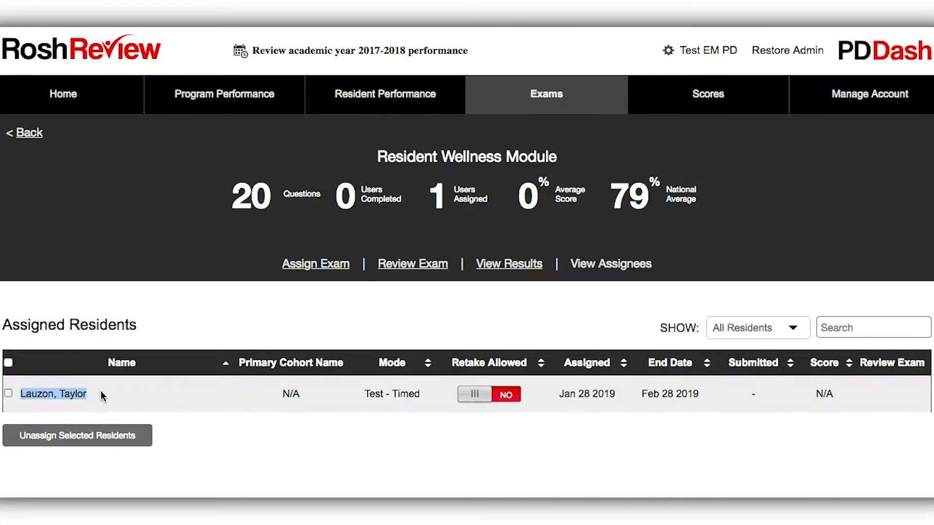
{"action": "left_click", "coordinate": [11, 414]}
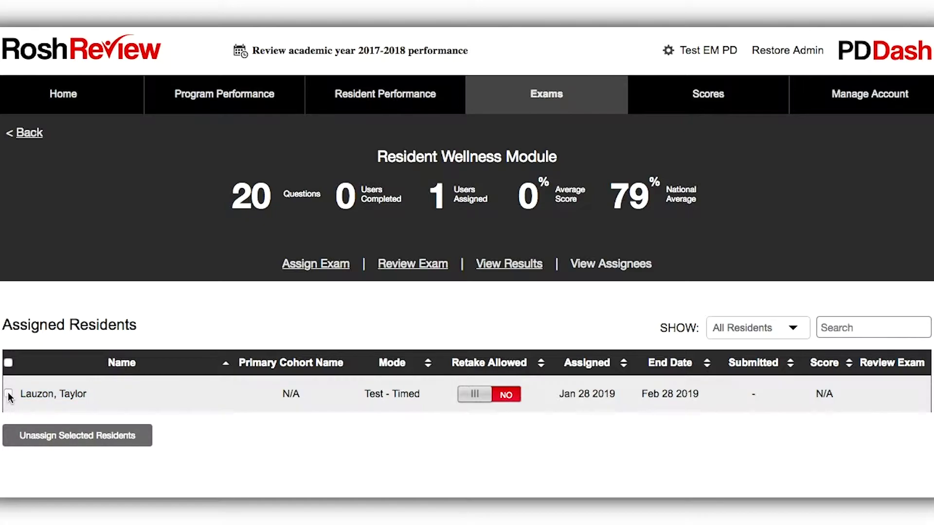
Allow retakes of the Resident Wellness Module for its assigned resident, leaving the resident unselected.
{"action": "left_click", "coordinate": [9, 394]}
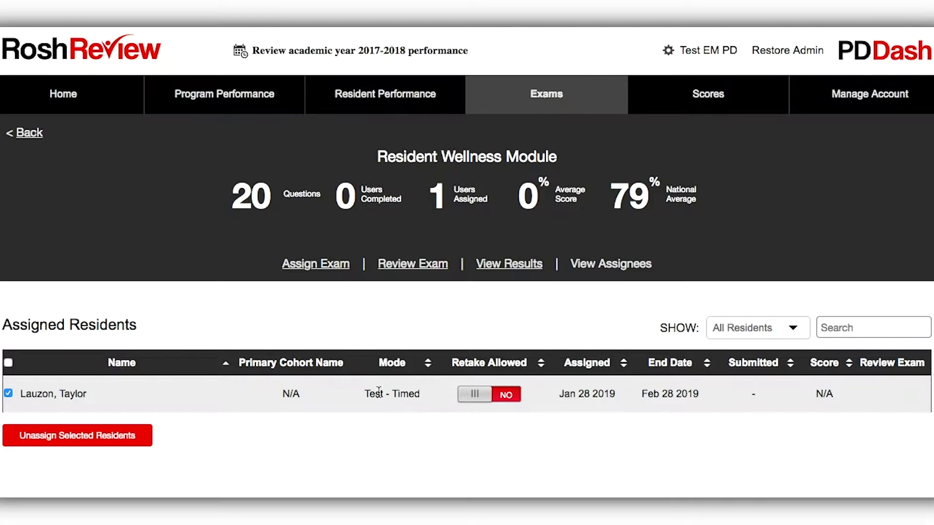
{"action": "left_click", "coordinate": [9, 394]}
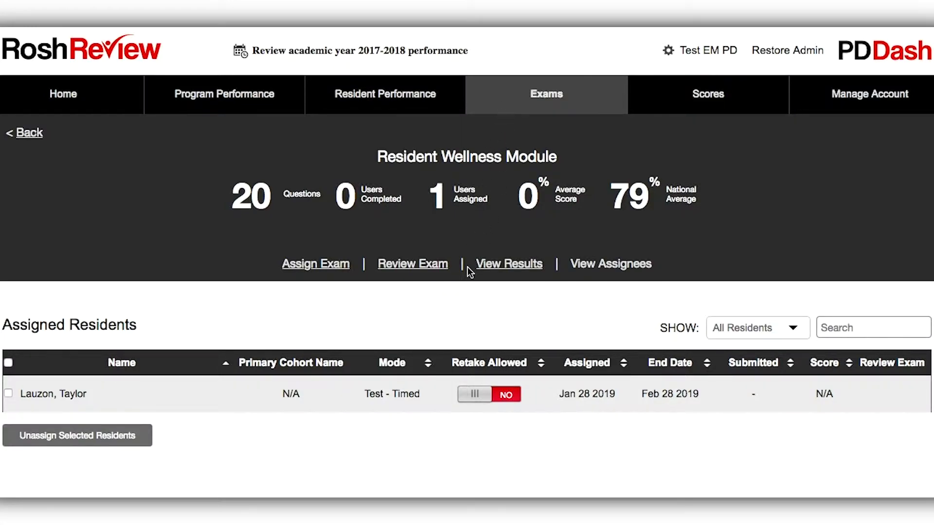
{"action": "left_click", "coordinate": [503, 399]}
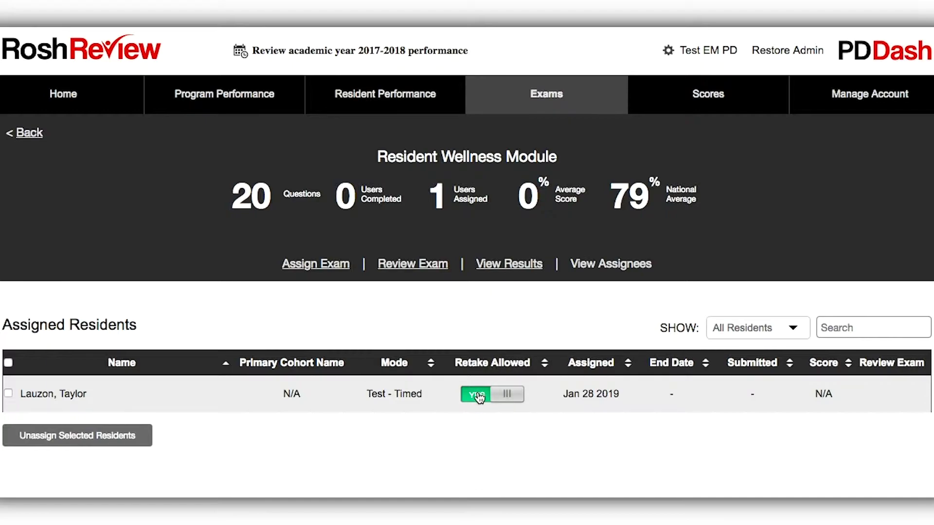
Open the Foundations : End of Year Assessment from the assigned exams and bring up the assigned resident's exam review.
{"action": "left_click", "coordinate": [512, 97]}
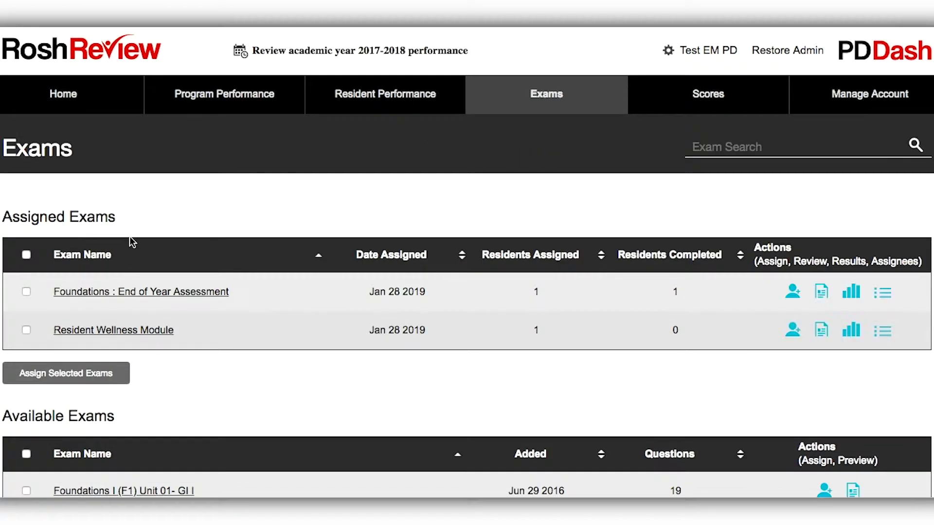
{"action": "left_click", "coordinate": [111, 293]}
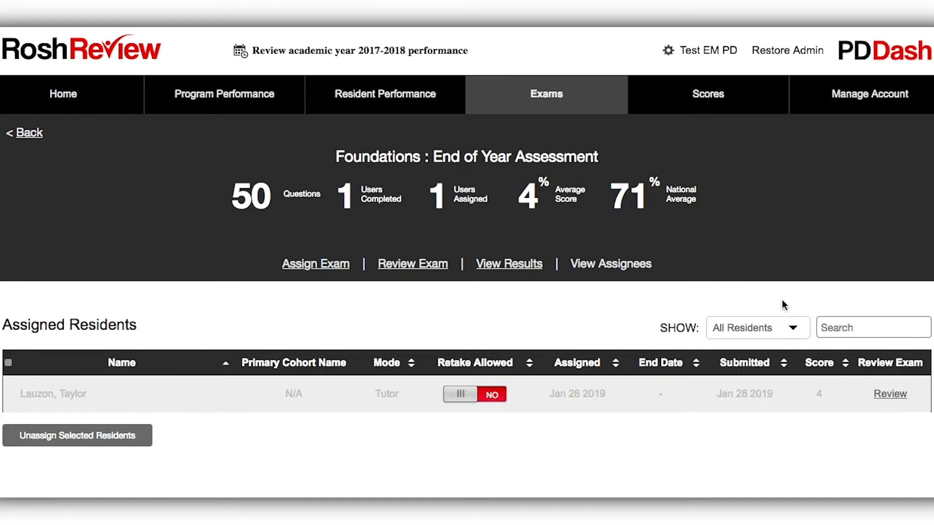
{"action": "left_click", "coordinate": [892, 399]}
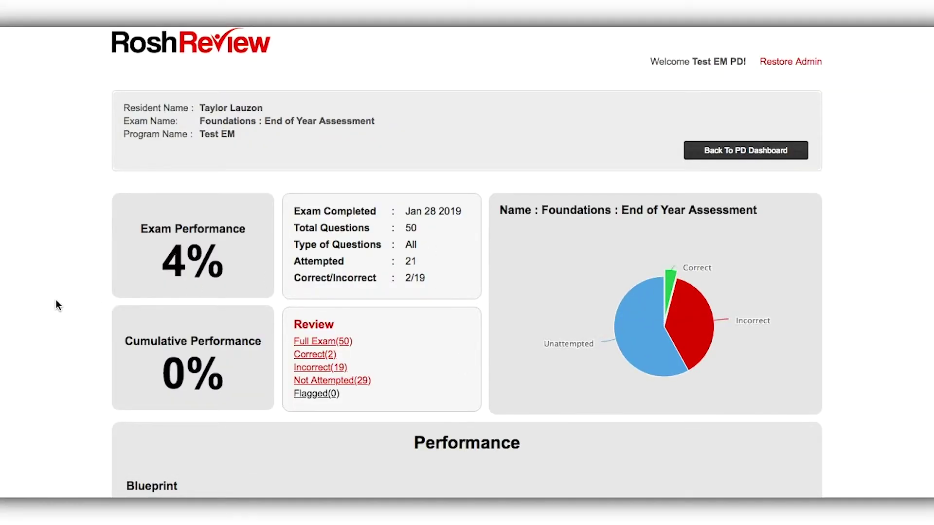
Examine the resident's breakdown of correct, incorrect and unattempted questions and the available question review options.
{"action": "scroll", "coordinate": [555, 109], "scroll_direction": "down", "scroll_amount": 2}
{"action": "mouse_move", "coordinate": [652, 249]}
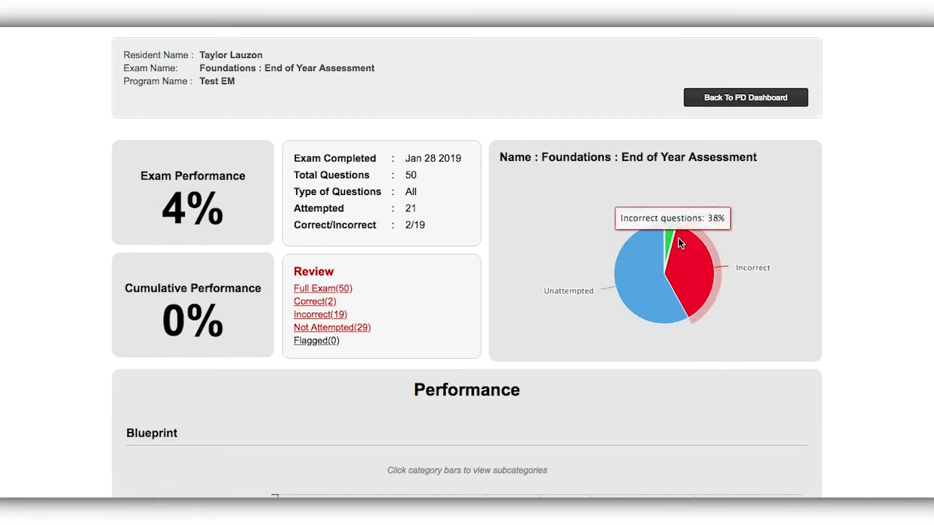
{"action": "mouse_move", "coordinate": [682, 252]}
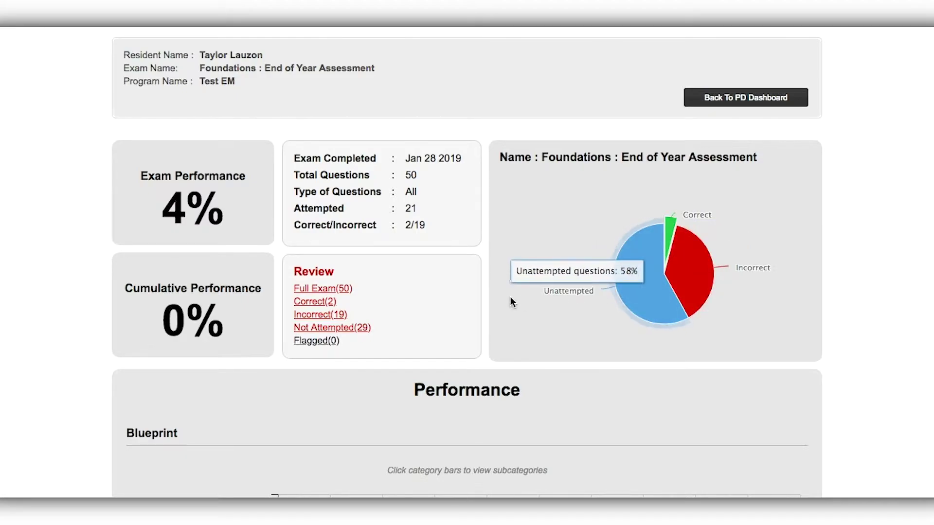
{"action": "scroll", "coordinate": [510, 297], "scroll_direction": "down", "scroll_amount": 2}
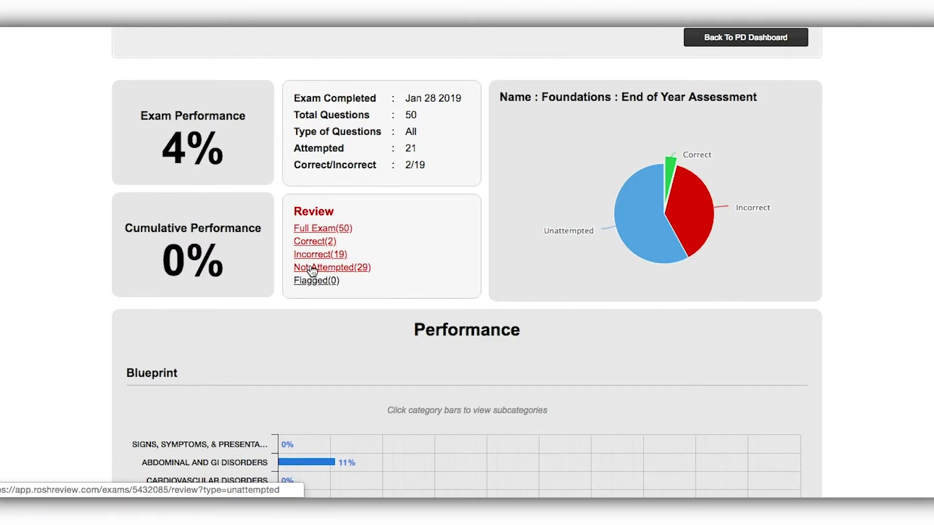
Examine the resident's exam performance by Blueprint, Physician Task, Age, Acuity and Type.
{"action": "scroll", "coordinate": [312, 269], "scroll_direction": "down", "scroll_amount": 1}
{"action": "scroll", "coordinate": [249, 301], "scroll_direction": "down", "scroll_amount": 3}
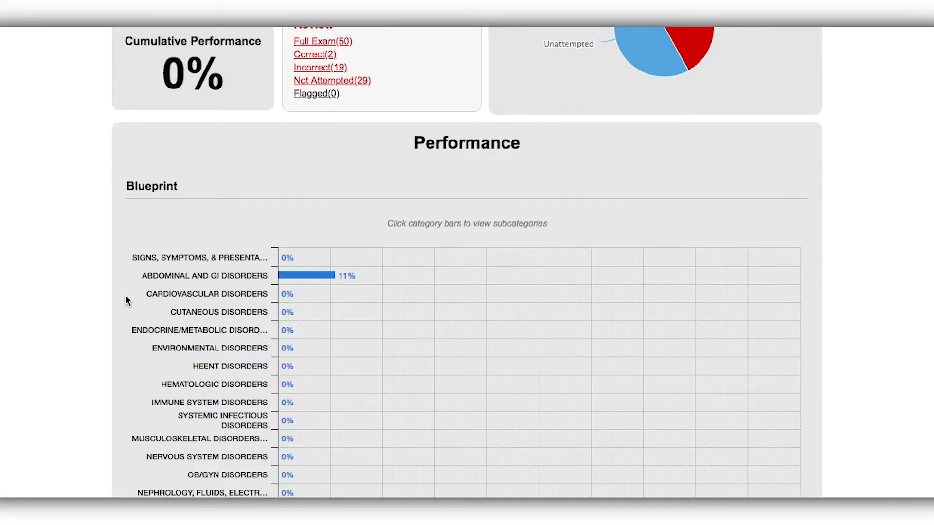
{"action": "scroll", "coordinate": [126, 301], "scroll_direction": "down", "scroll_amount": 4}
{"action": "scroll", "coordinate": [125, 301], "scroll_direction": "up", "scroll_amount": 3}
{"action": "scroll", "coordinate": [126, 300], "scroll_direction": "down", "scroll_amount": 8}
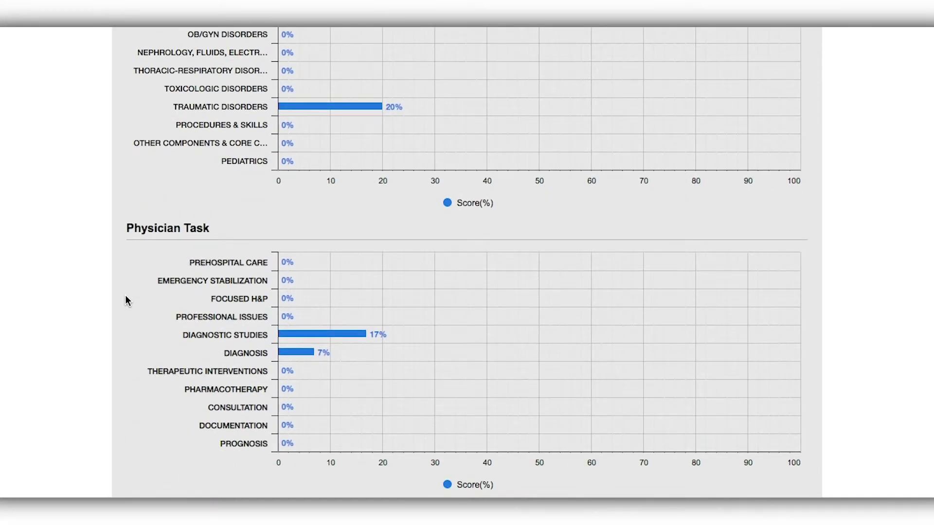
{"action": "scroll", "coordinate": [126, 301], "scroll_direction": "down", "scroll_amount": 10}
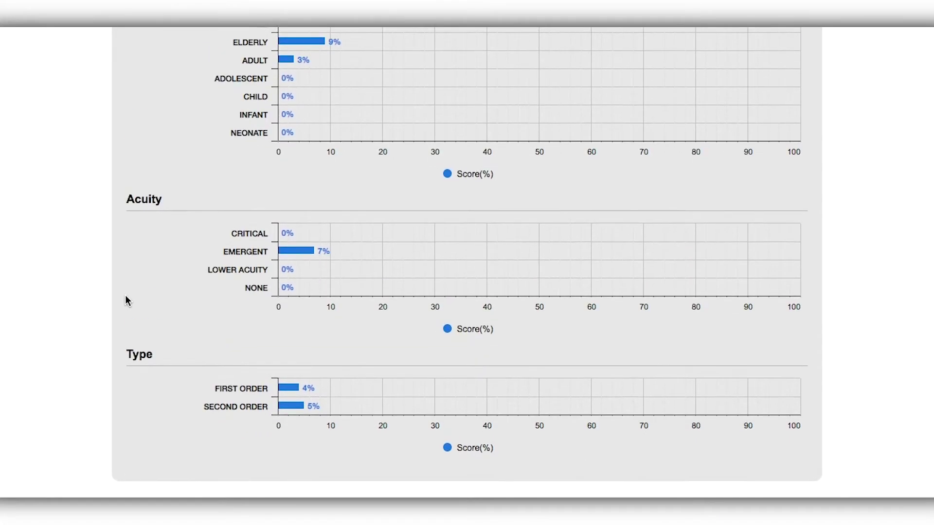
{"action": "scroll", "coordinate": [126, 299], "scroll_direction": "up", "scroll_amount": 8}
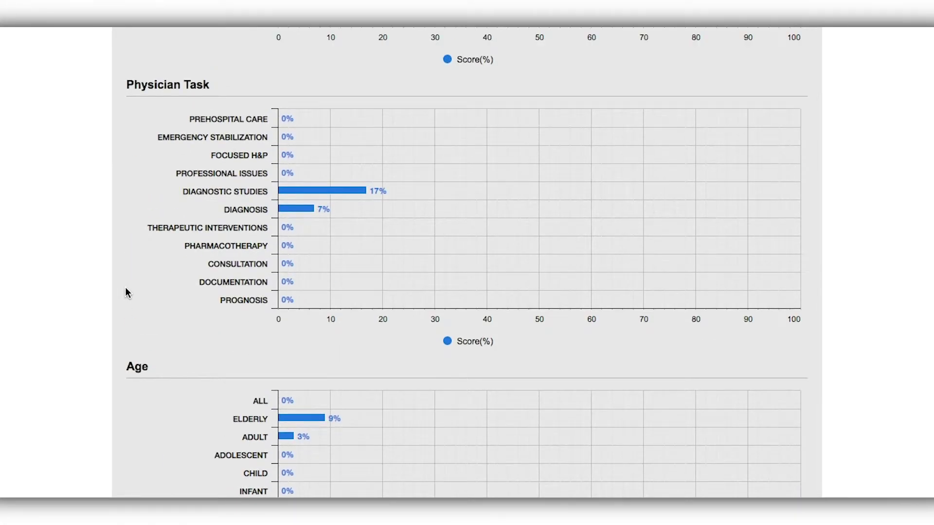
{"action": "scroll", "coordinate": [125, 288], "scroll_direction": "up", "scroll_amount": 8}
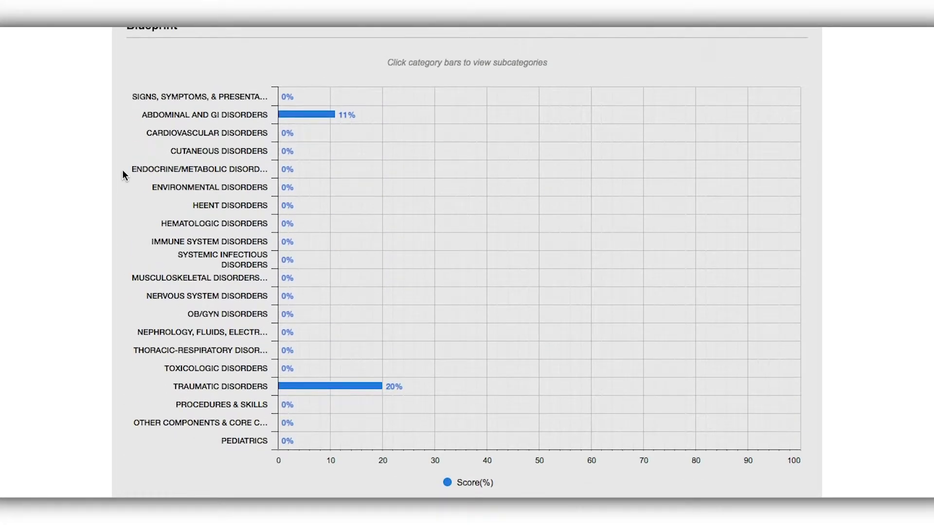
{"action": "scroll", "coordinate": [130, 210], "scroll_direction": "up", "scroll_amount": 5}
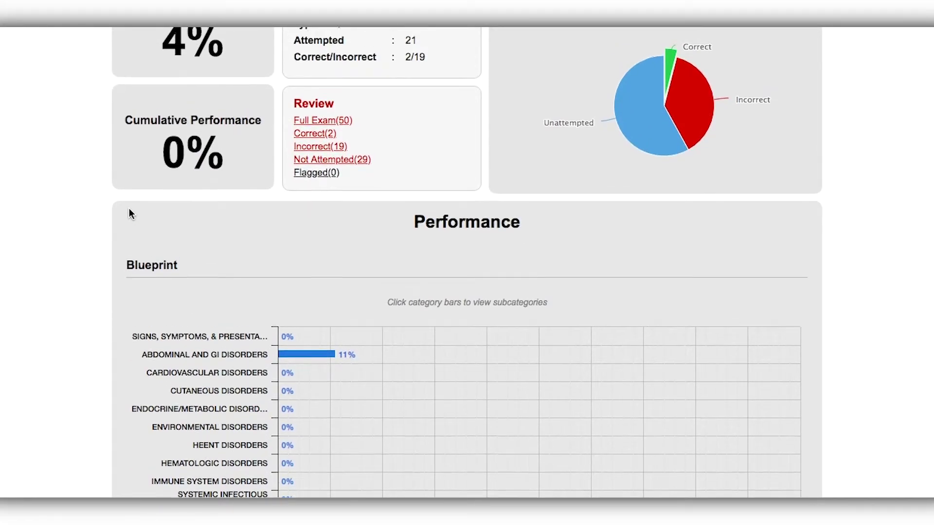
{"action": "scroll", "coordinate": [399, 74], "scroll_direction": "up", "scroll_amount": 5}
Return to the PD dashboard and examine the performance by category for all residents on the Foundations : End of Year Assessment.
{"action": "left_click", "coordinate": [701, 148]}
{"action": "scroll", "coordinate": [378, 221], "scroll_direction": "down", "scroll_amount": 5}
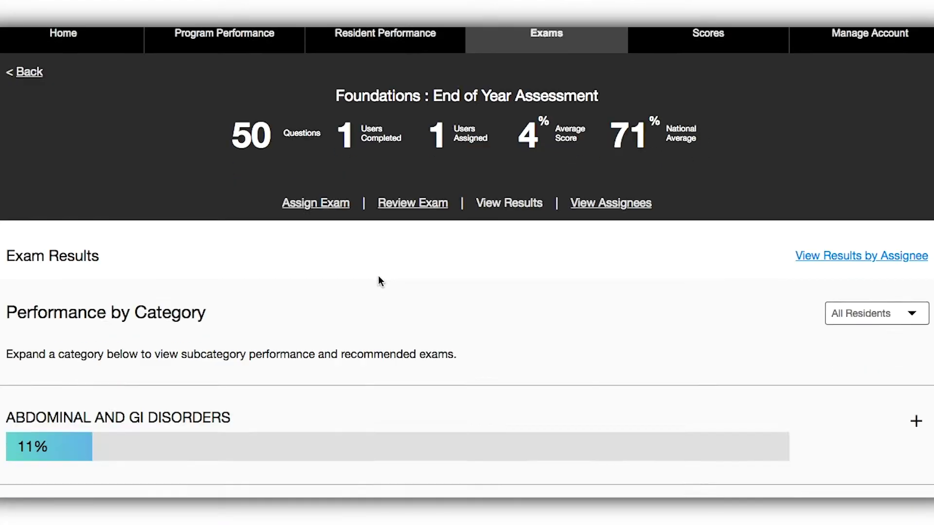
{"action": "scroll", "coordinate": [378, 280], "scroll_direction": "up", "scroll_amount": 5}
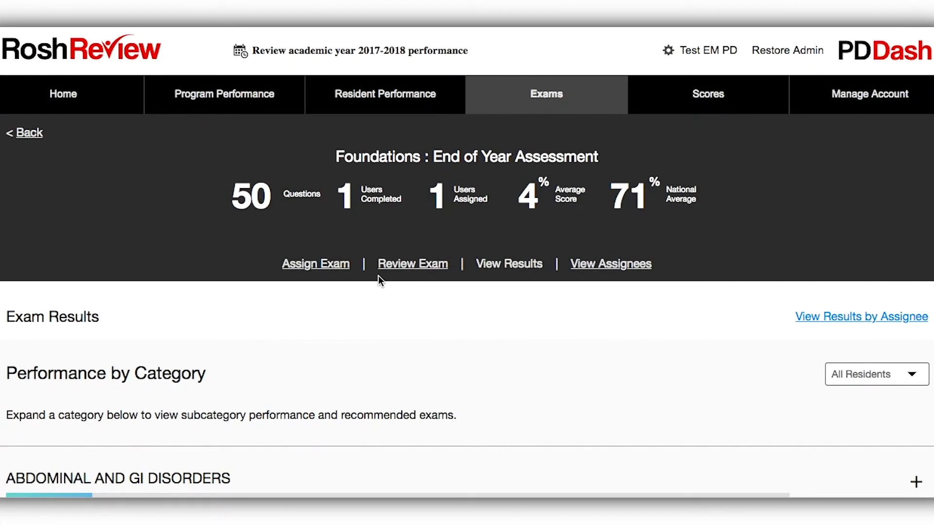
{"action": "scroll", "coordinate": [379, 276], "scroll_direction": "down", "scroll_amount": 5}
{"action": "scroll", "coordinate": [378, 276], "scroll_direction": "down", "scroll_amount": 20}
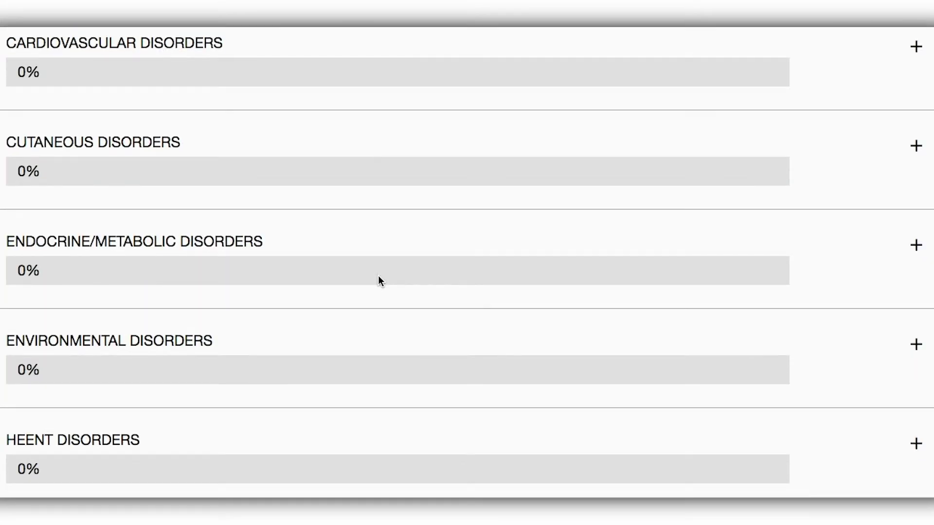
{"action": "scroll", "coordinate": [379, 277], "scroll_direction": "down", "scroll_amount": 5}
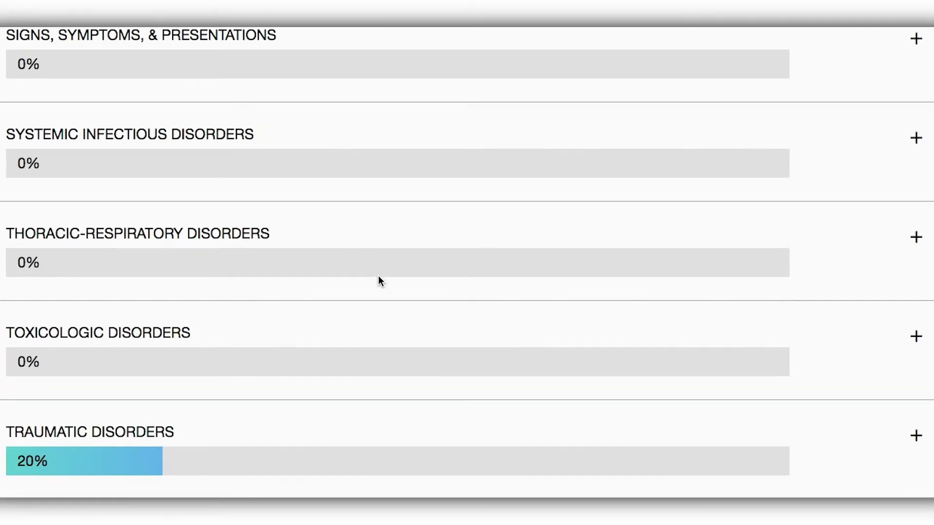
{"action": "scroll", "coordinate": [379, 277], "scroll_direction": "down", "scroll_amount": 2}
{"action": "scroll", "coordinate": [379, 276], "scroll_direction": "up", "scroll_amount": 20}
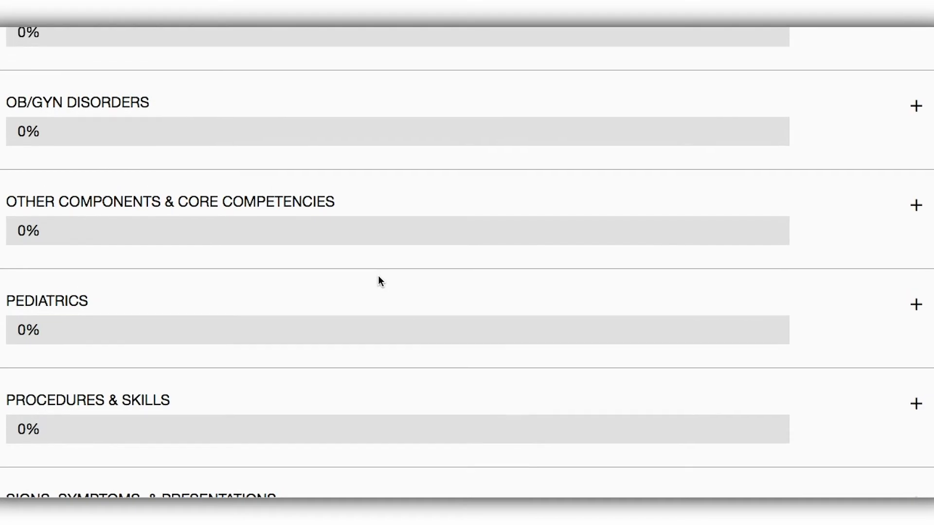